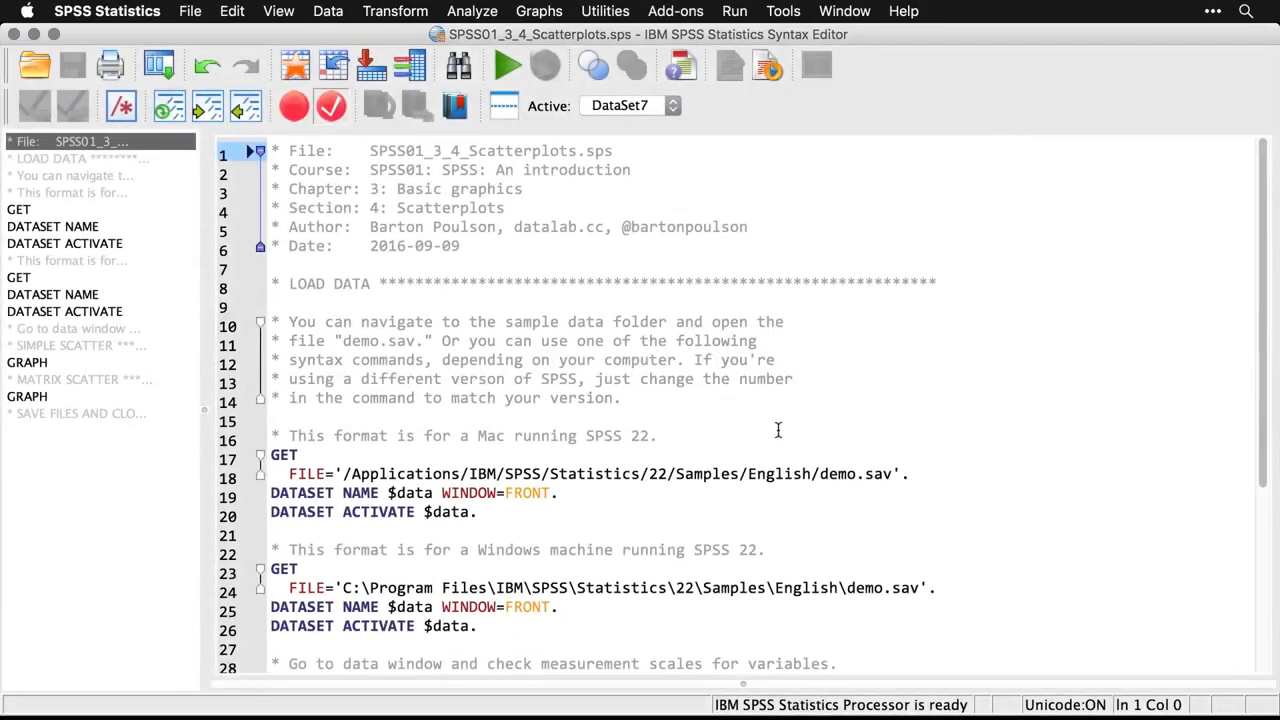
pyautogui.scroll(-2, 778, 430)
pyautogui.scroll(-4, 778, 430)
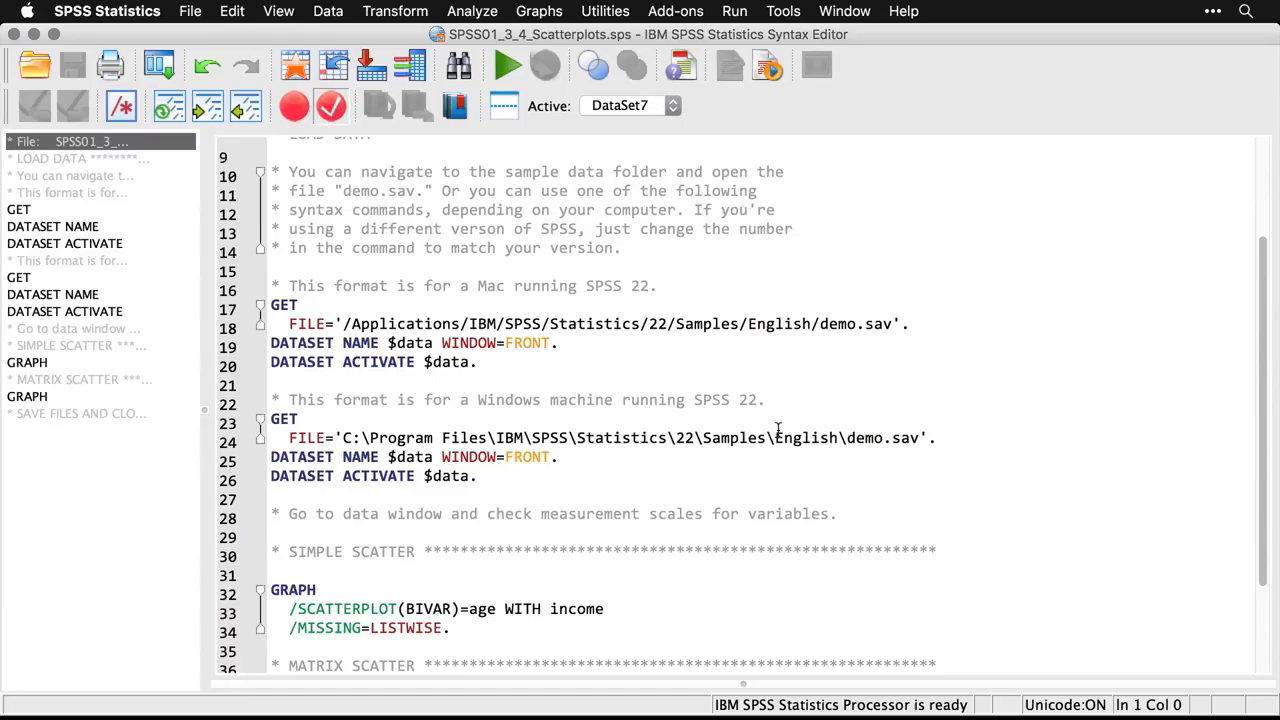
# - Point out the version numbers in the Mac and Windows data-loading file paths
pyautogui.click(588, 330)
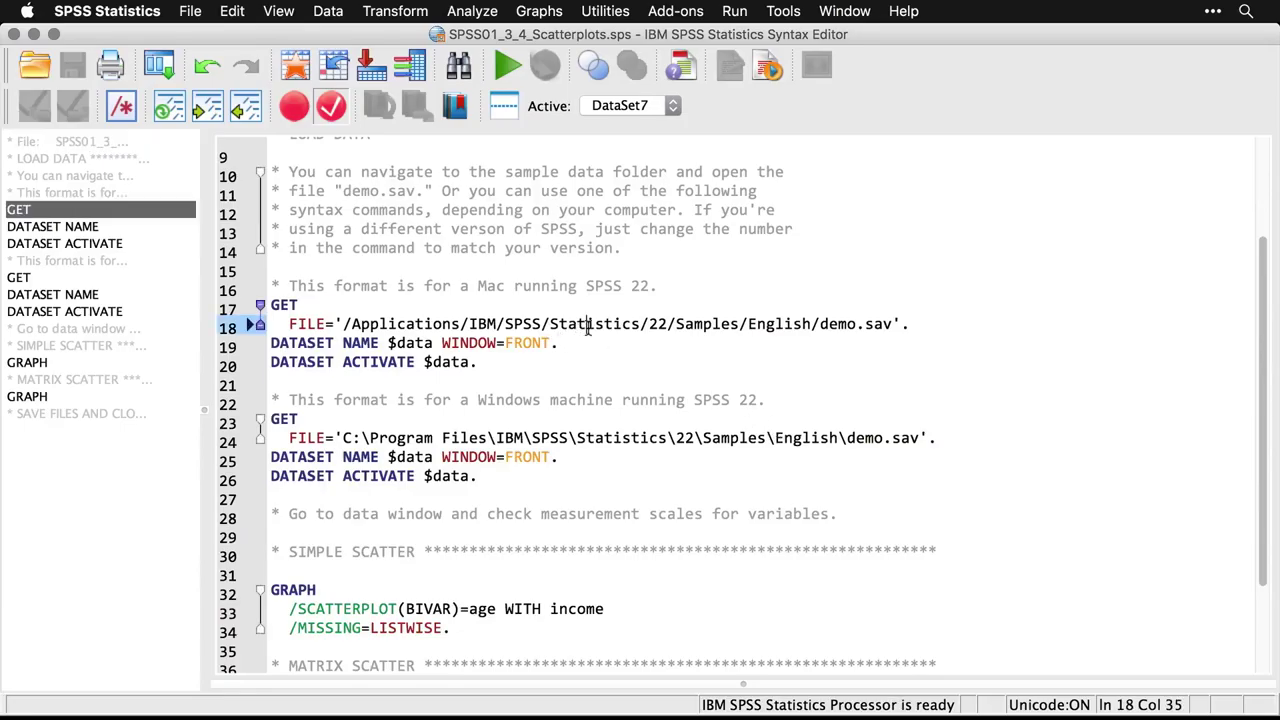
pyautogui.click(667, 327)
pyautogui.click(695, 438)
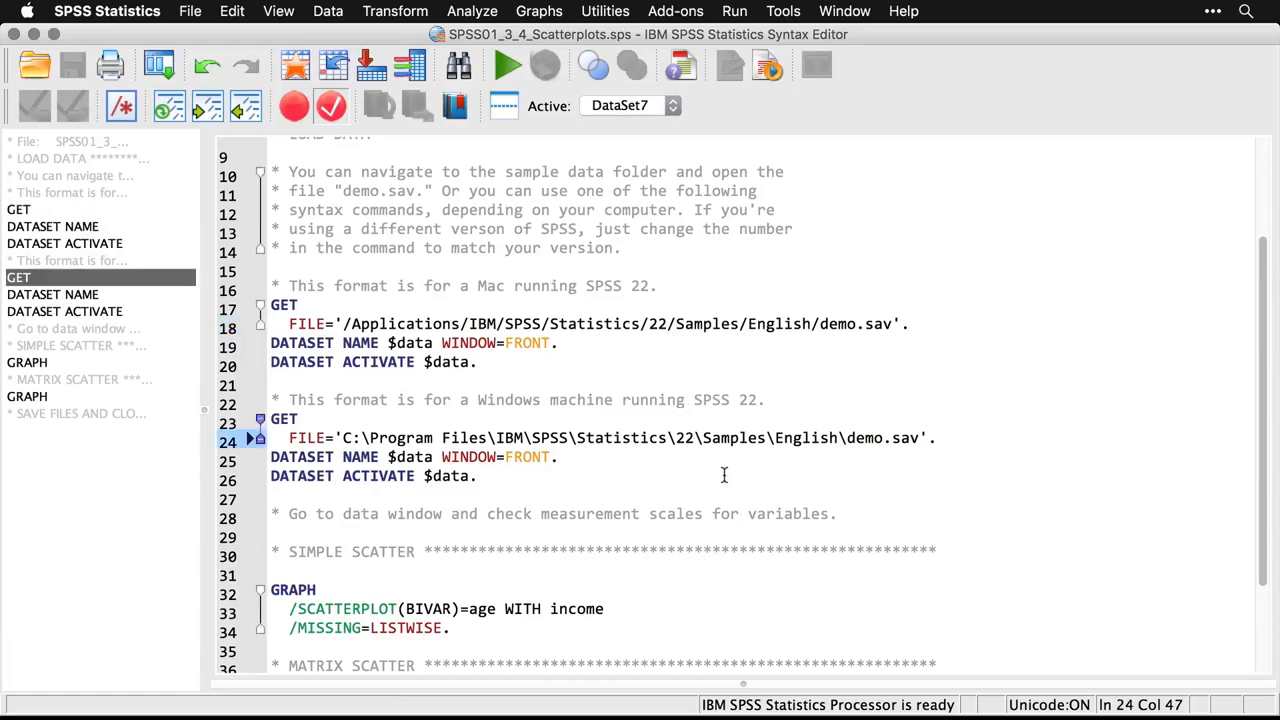
pyautogui.scroll(-5, 724, 475)
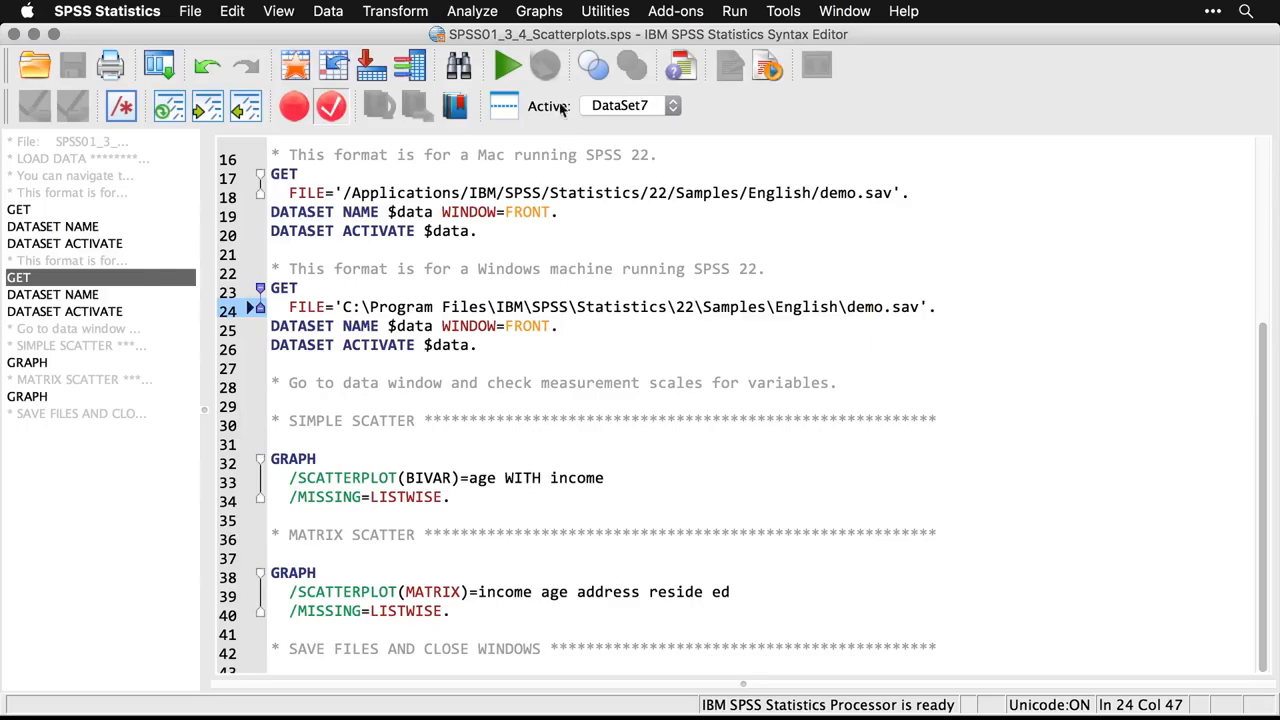
# - Choose a Simple Scatter chart from Graphs > Legacy Dialogs > Scatter/Dot and go to Define
pyautogui.click(552, 12)
pyautogui.moveTo(577, 89)
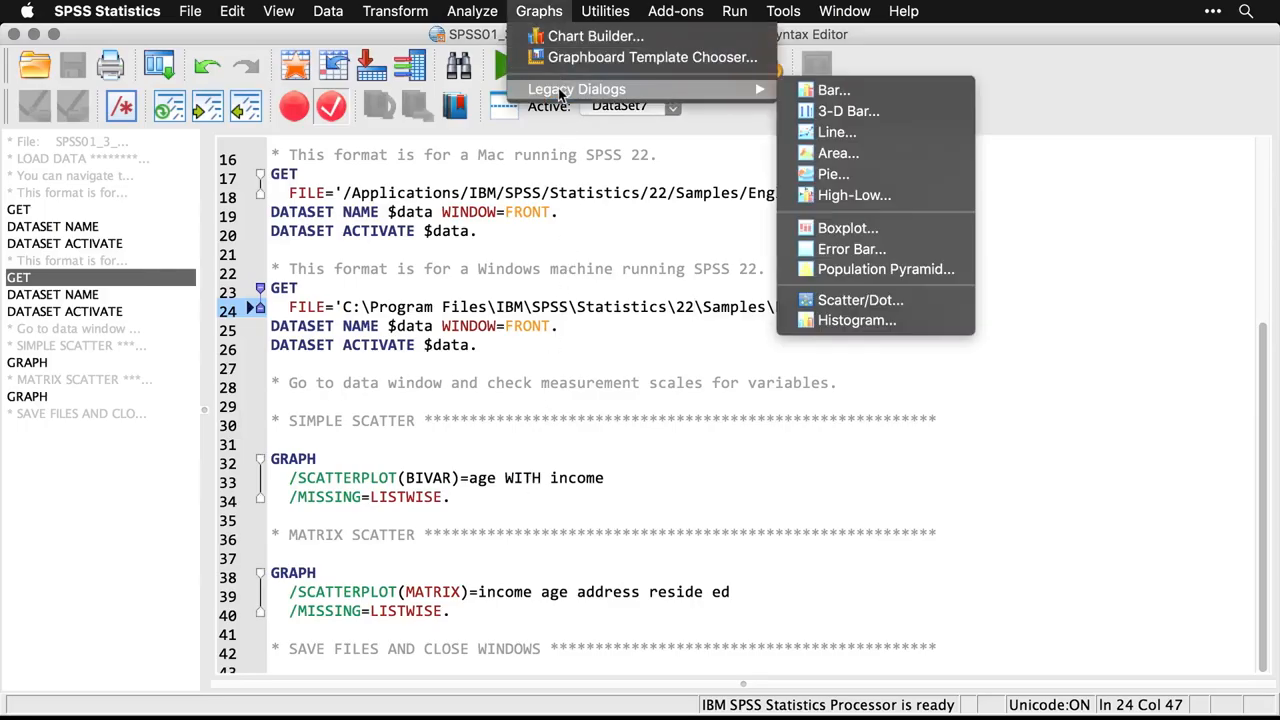
pyautogui.click(930, 305)
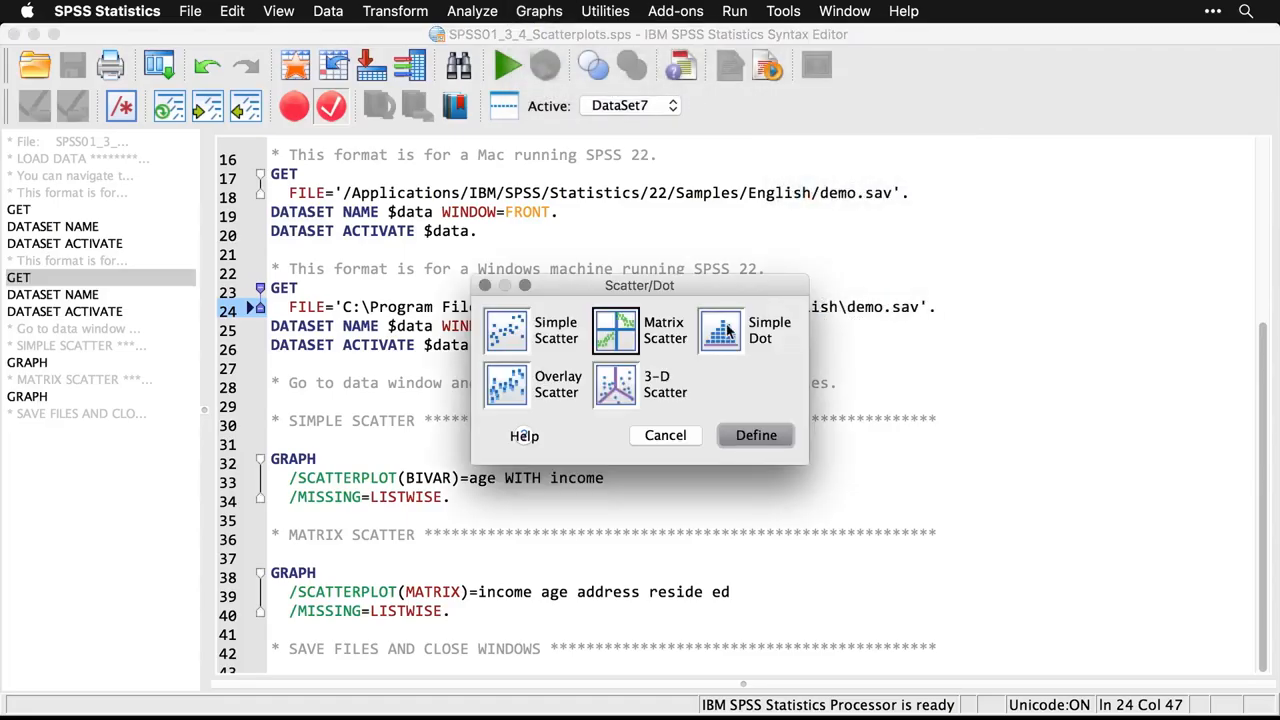
pyautogui.click(517, 337)
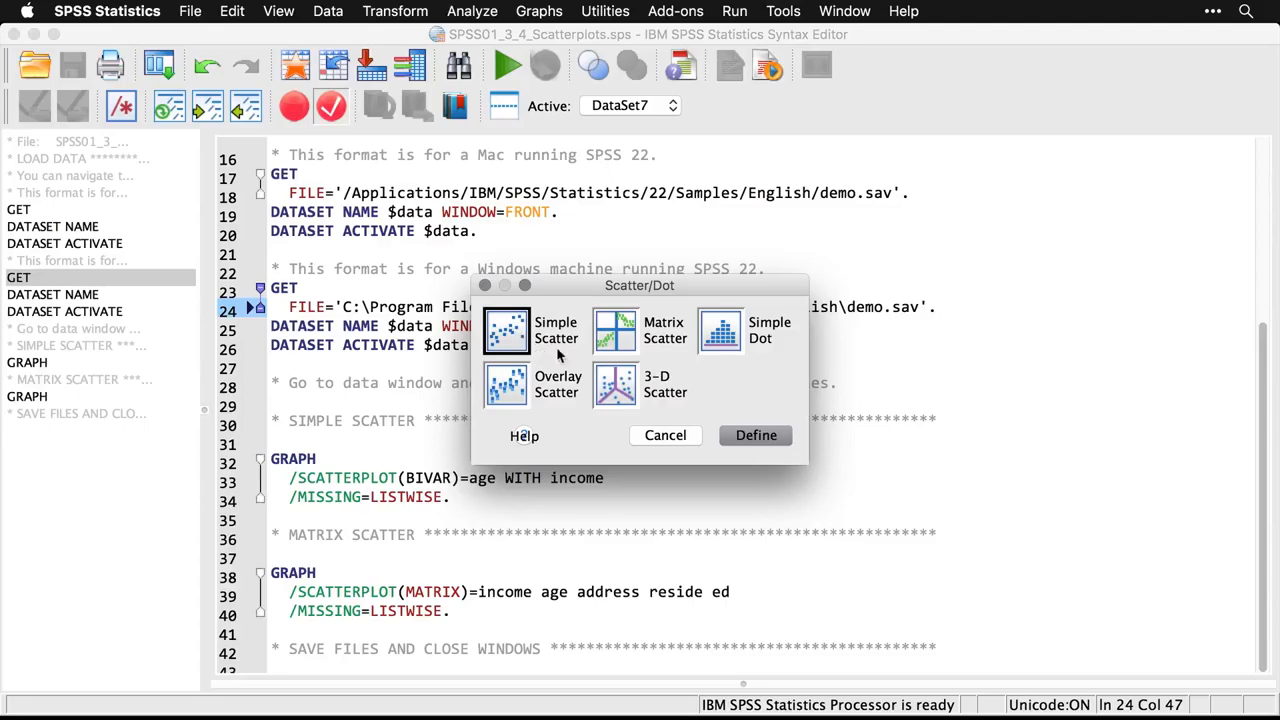
pyautogui.click(764, 436)
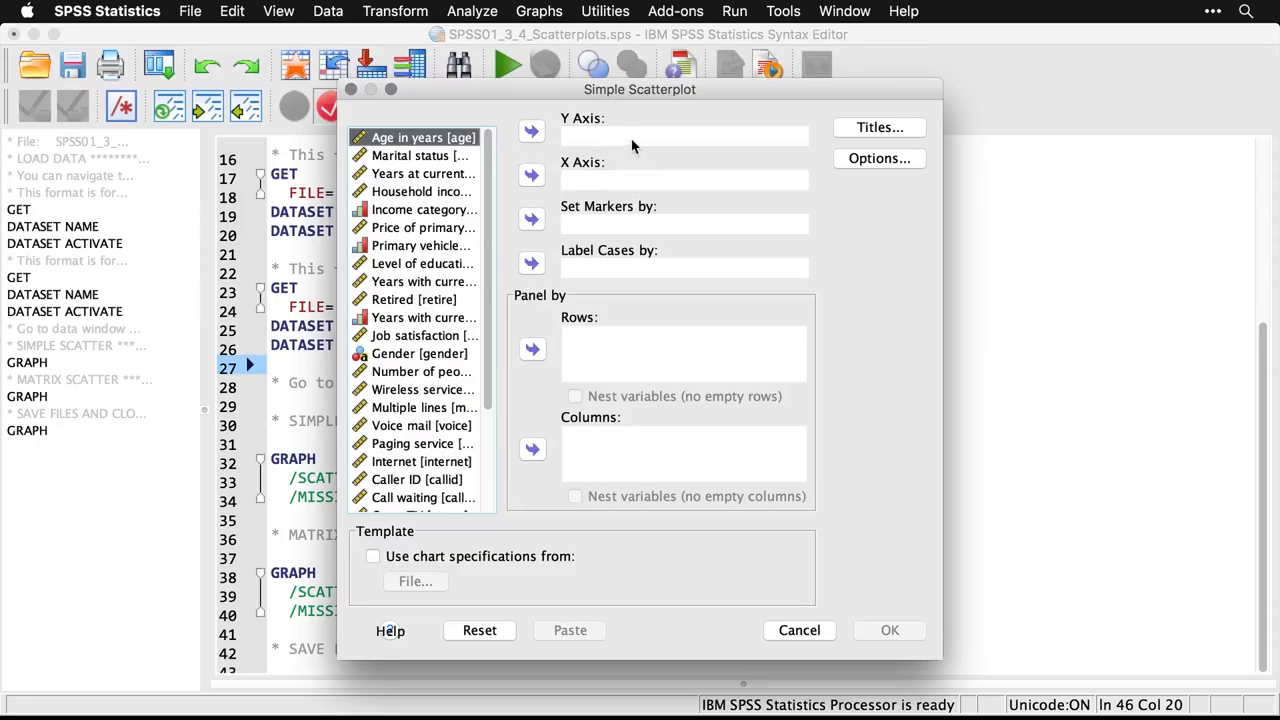
# - Create the scatterplot with age on the X axis and household income on the Y axis
pyautogui.click(532, 176)
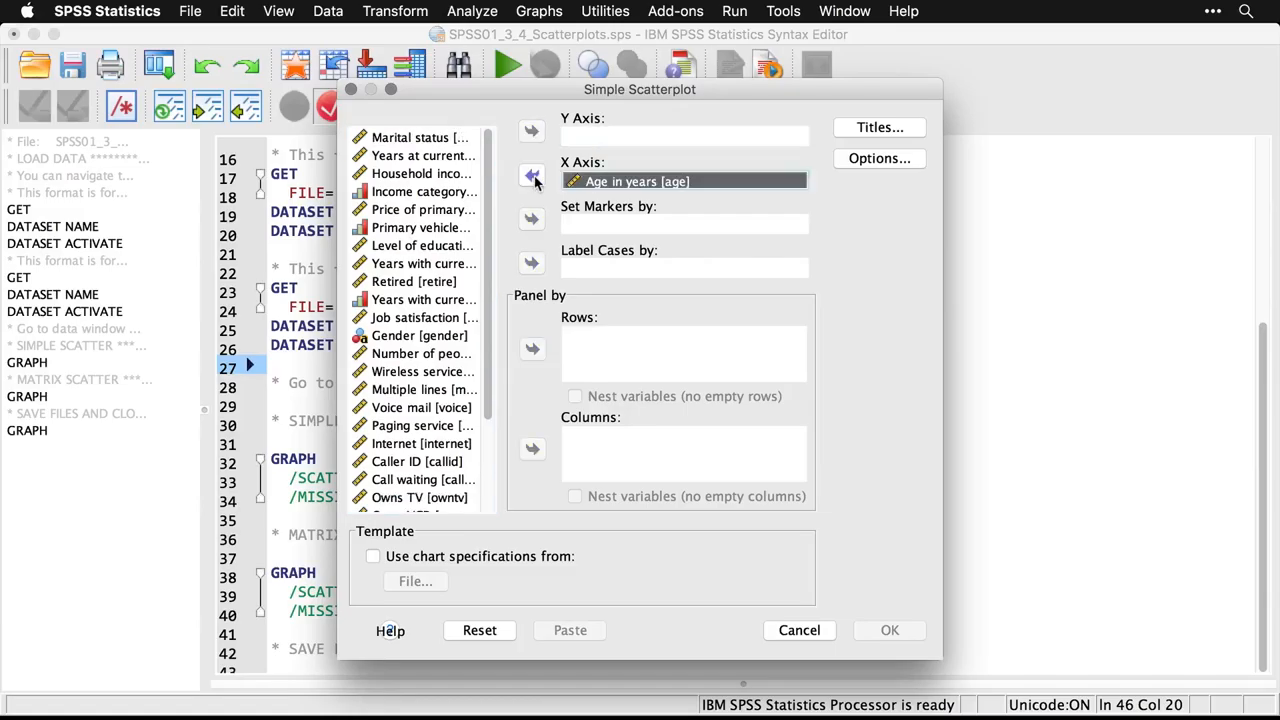
pyautogui.click(458, 174)
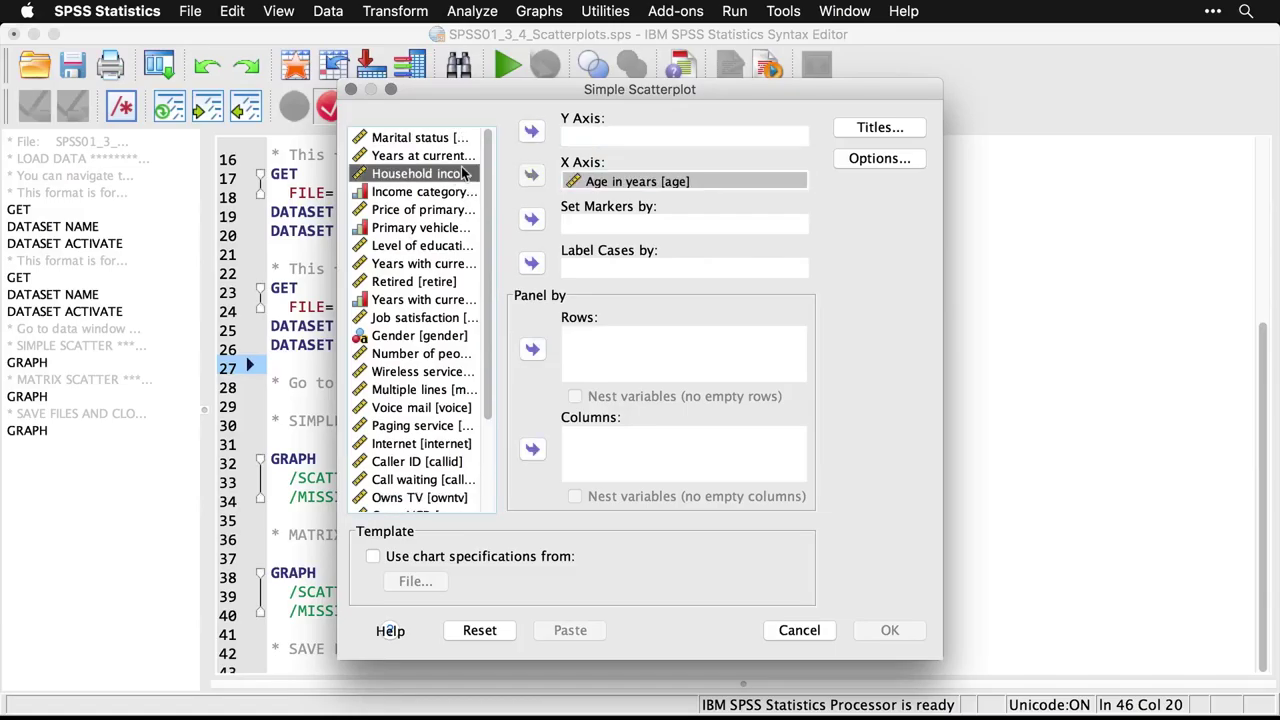
pyautogui.click(531, 132)
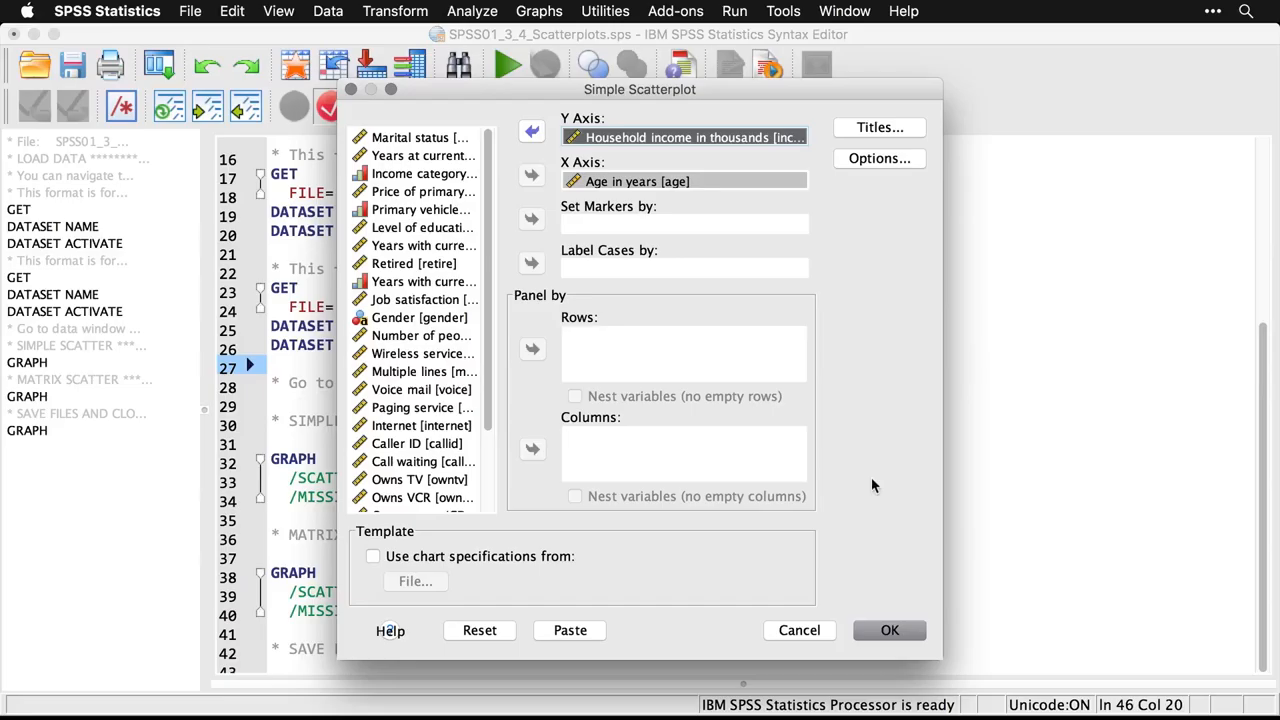
pyautogui.click(890, 630)
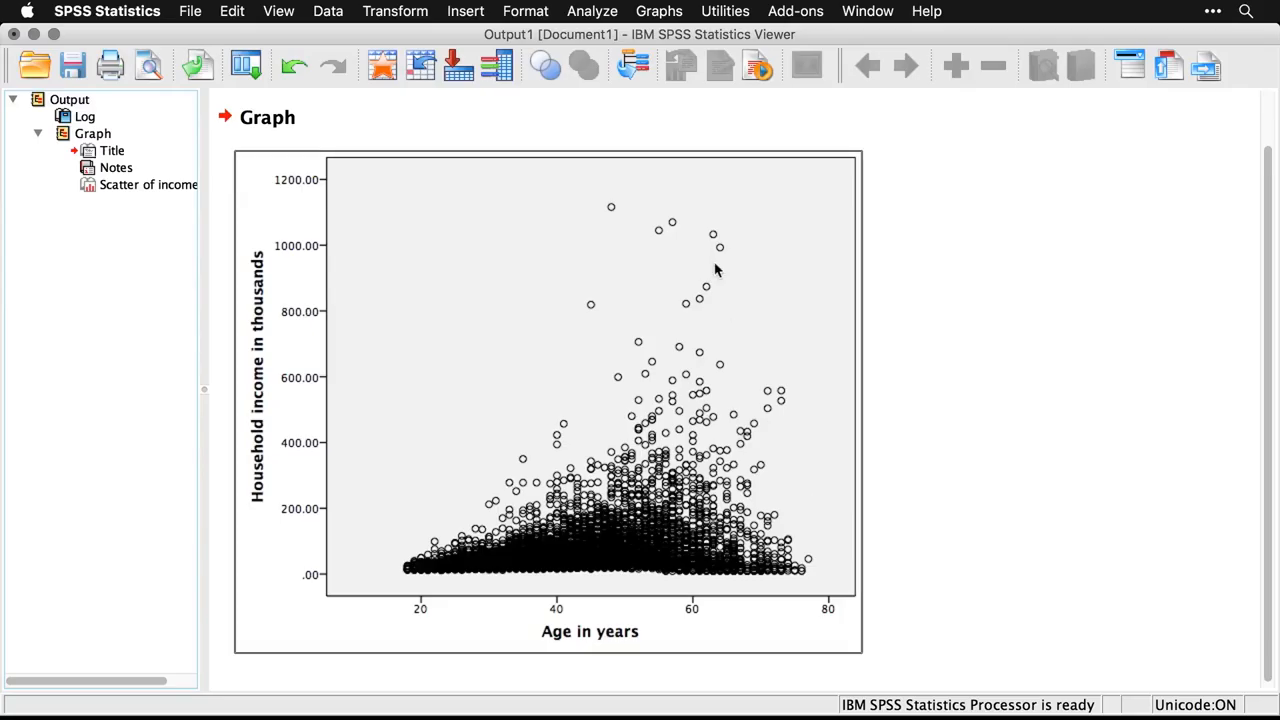
# - Choose a Scatterplot Matrix from Graphs > Legacy Dialogs > Scatter/Dot and go to Define
pyautogui.click(654, 12)
pyautogui.moveTo(697, 89)
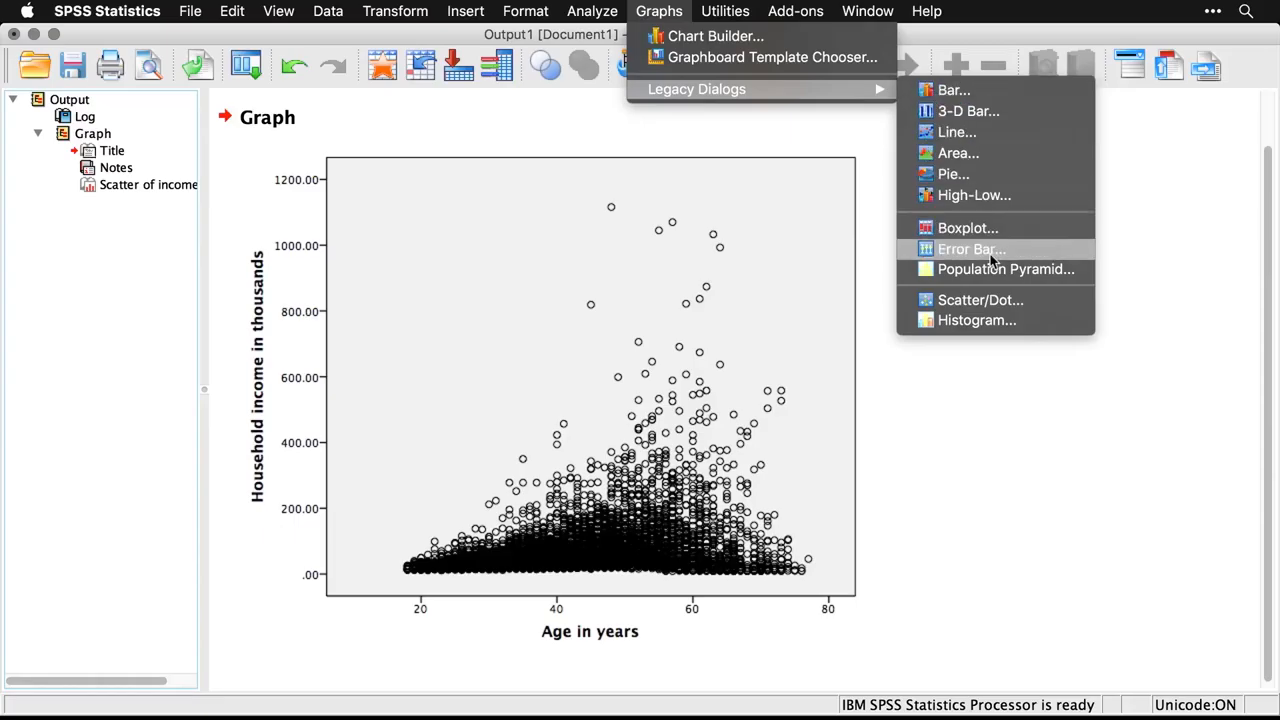
pyautogui.click(1052, 303)
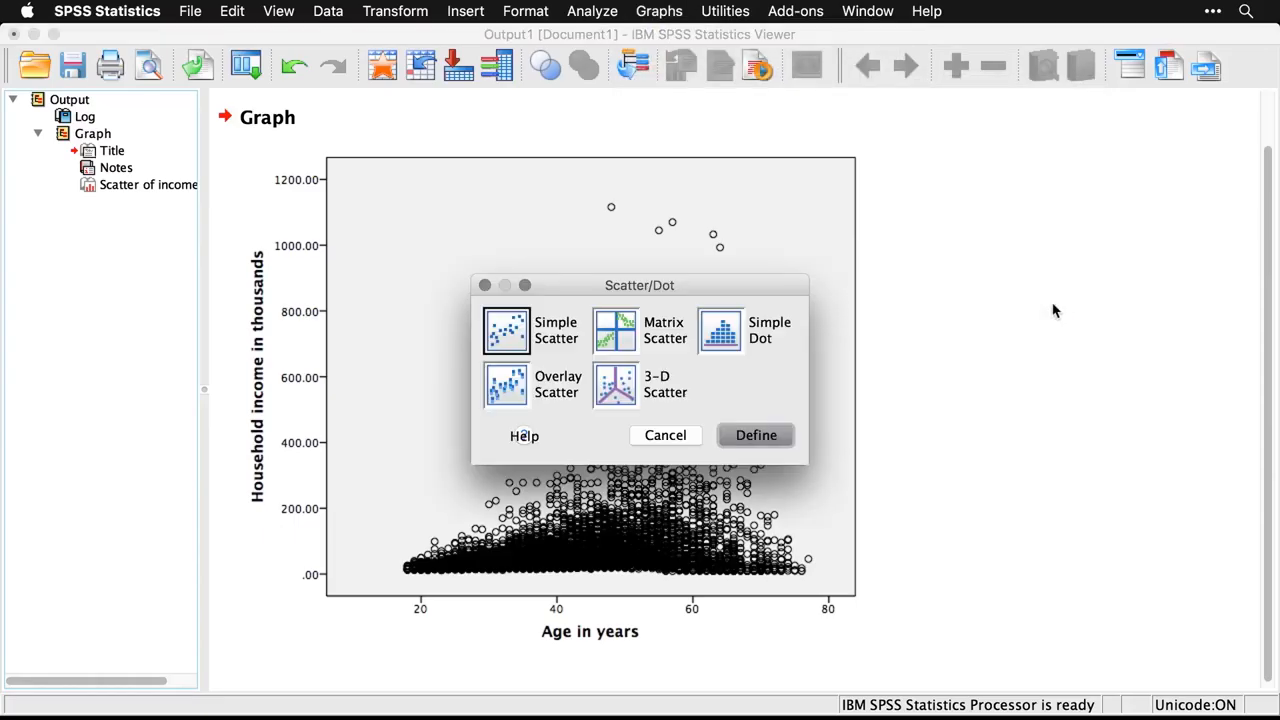
pyautogui.click(607, 347)
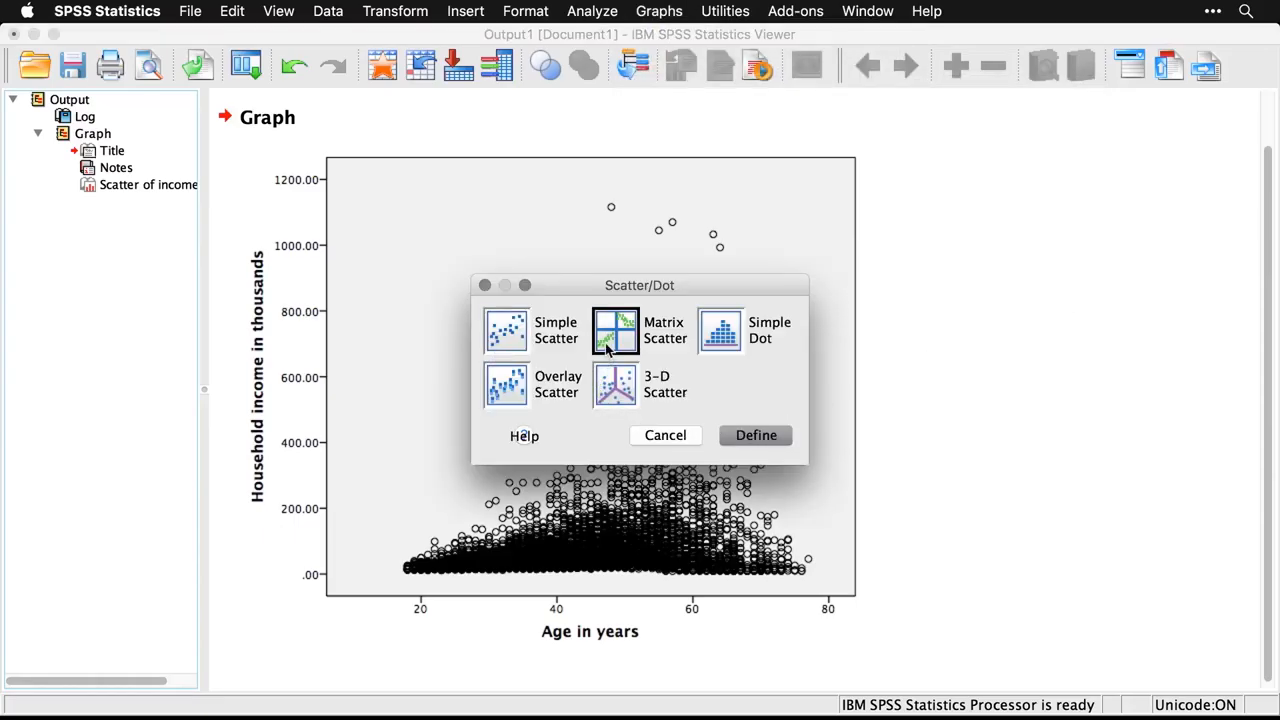
pyautogui.click(753, 440)
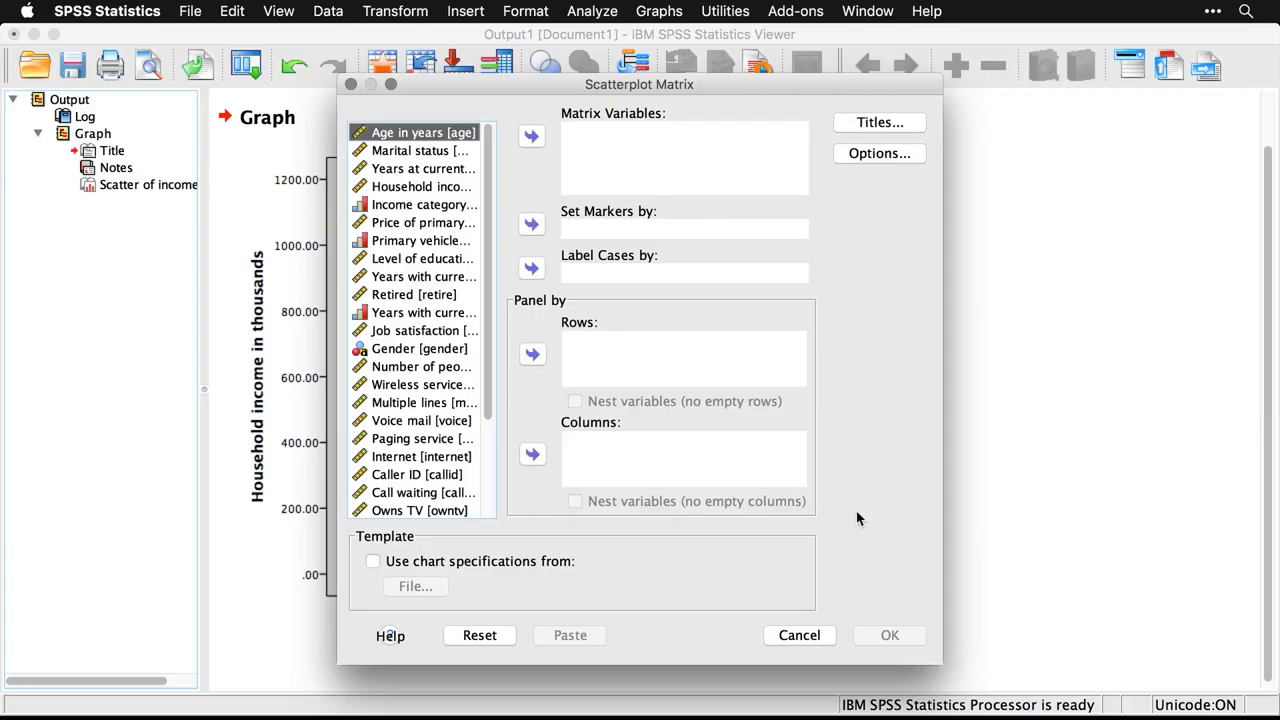
# - Add income, age, years at address, household size and education level as matrix variables
pyautogui.click(441, 189)
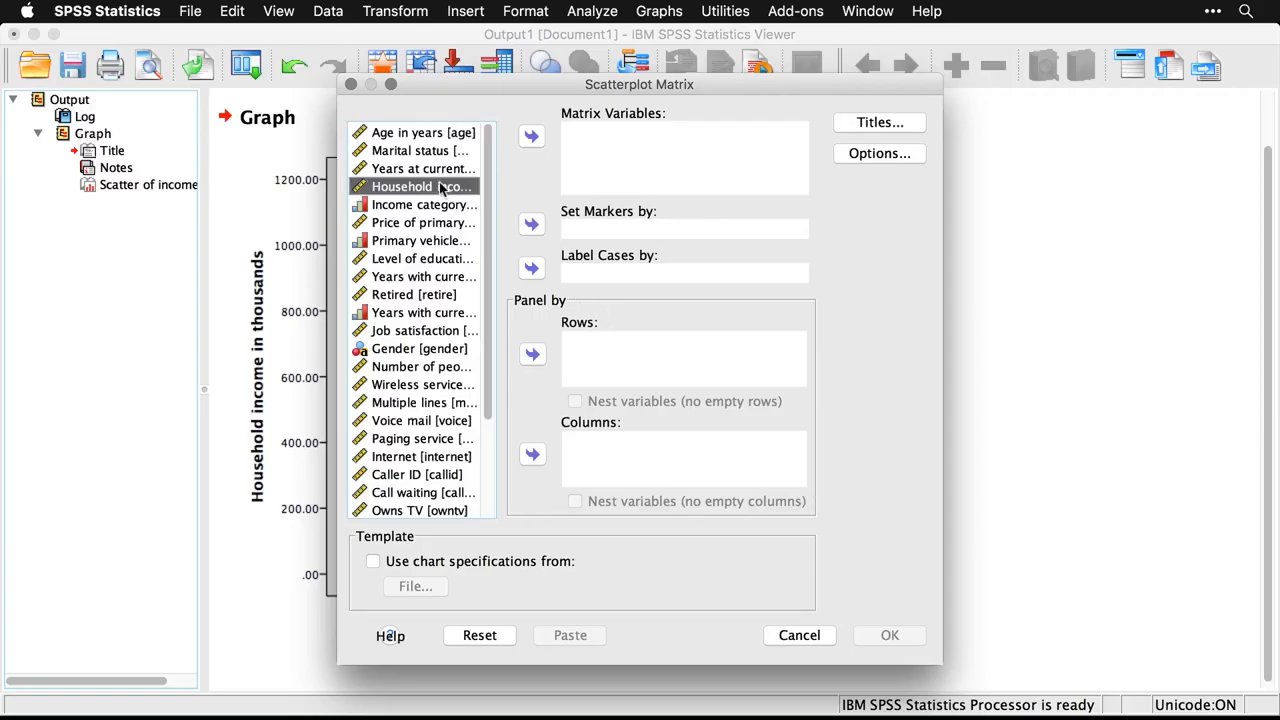
pyautogui.click(533, 138)
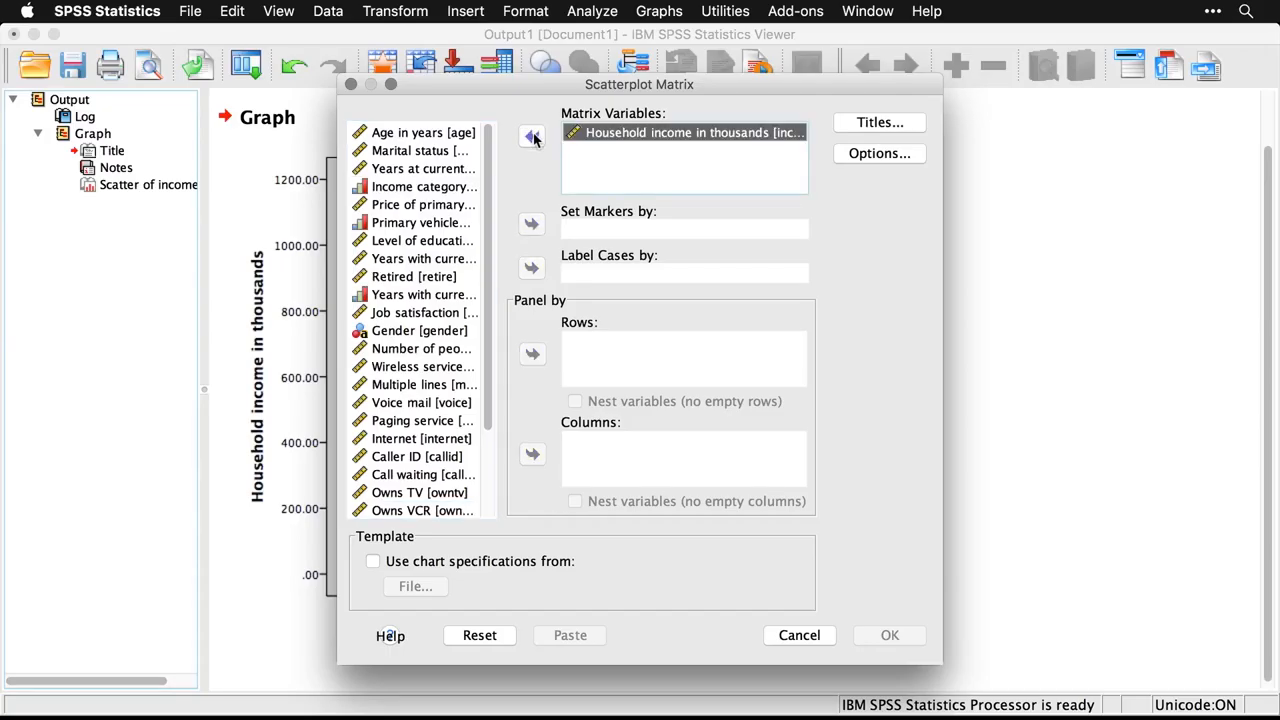
pyautogui.click(452, 133)
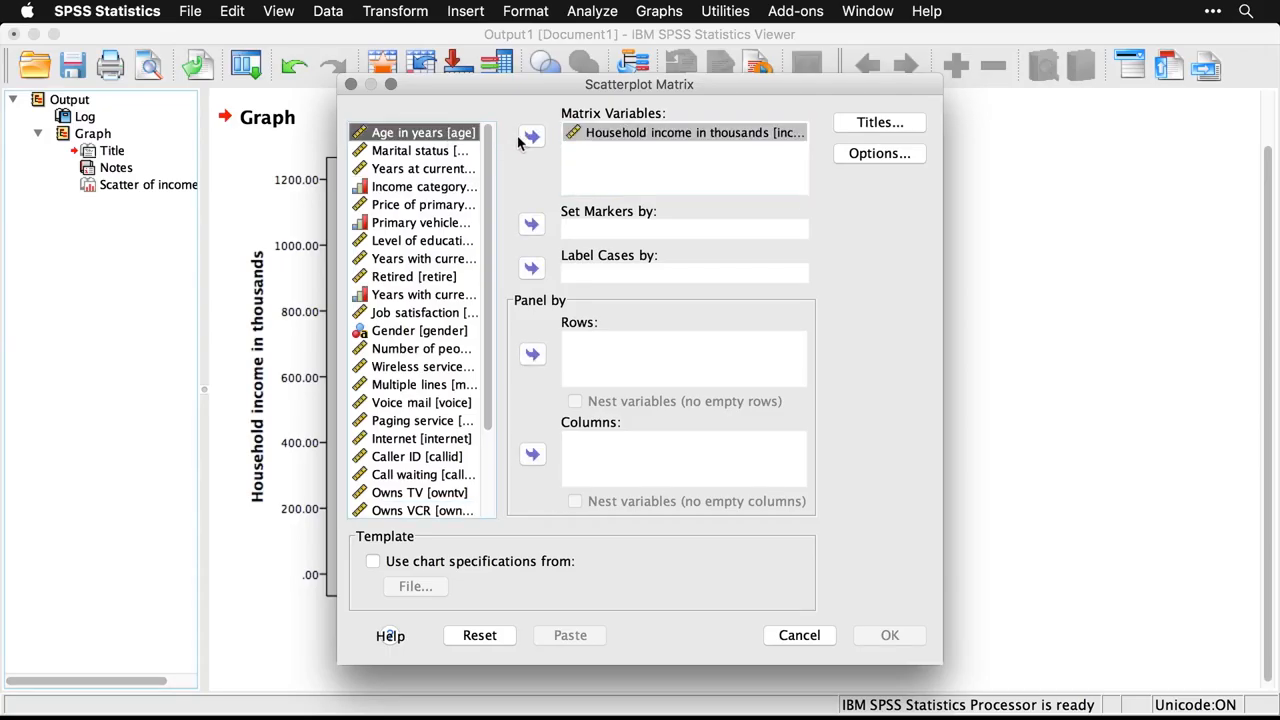
pyautogui.click(533, 138)
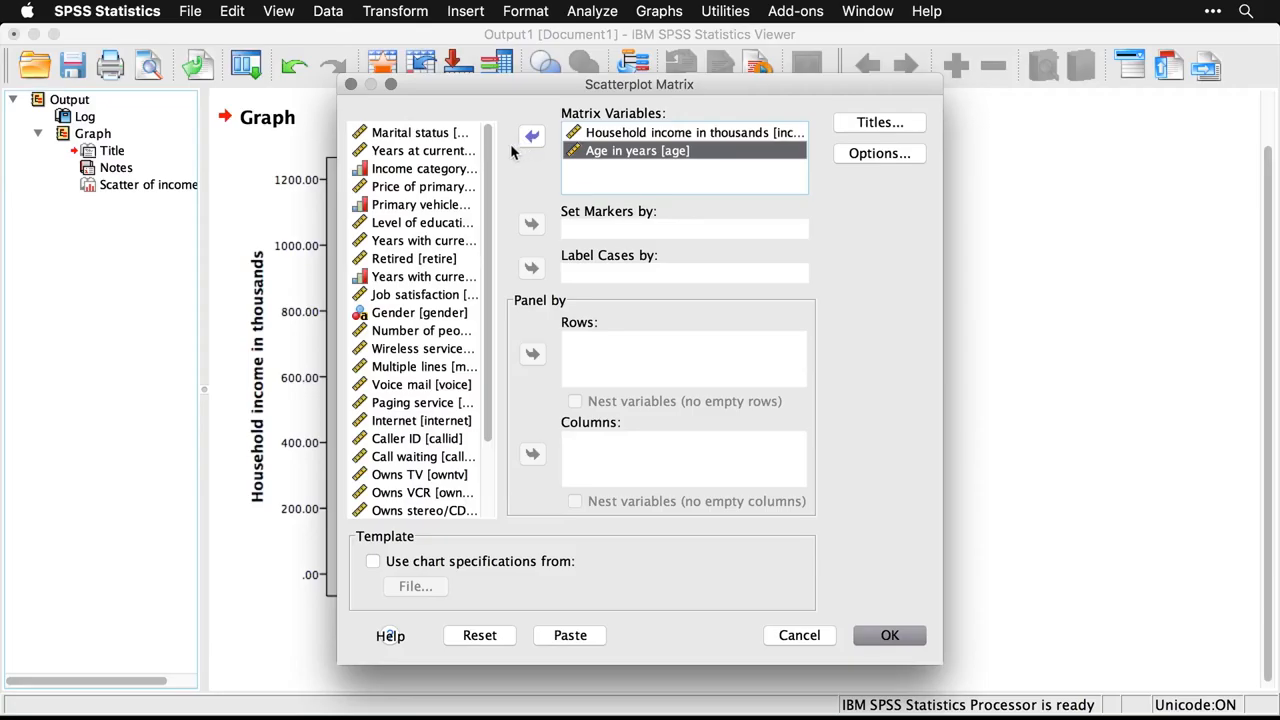
pyautogui.click(445, 152)
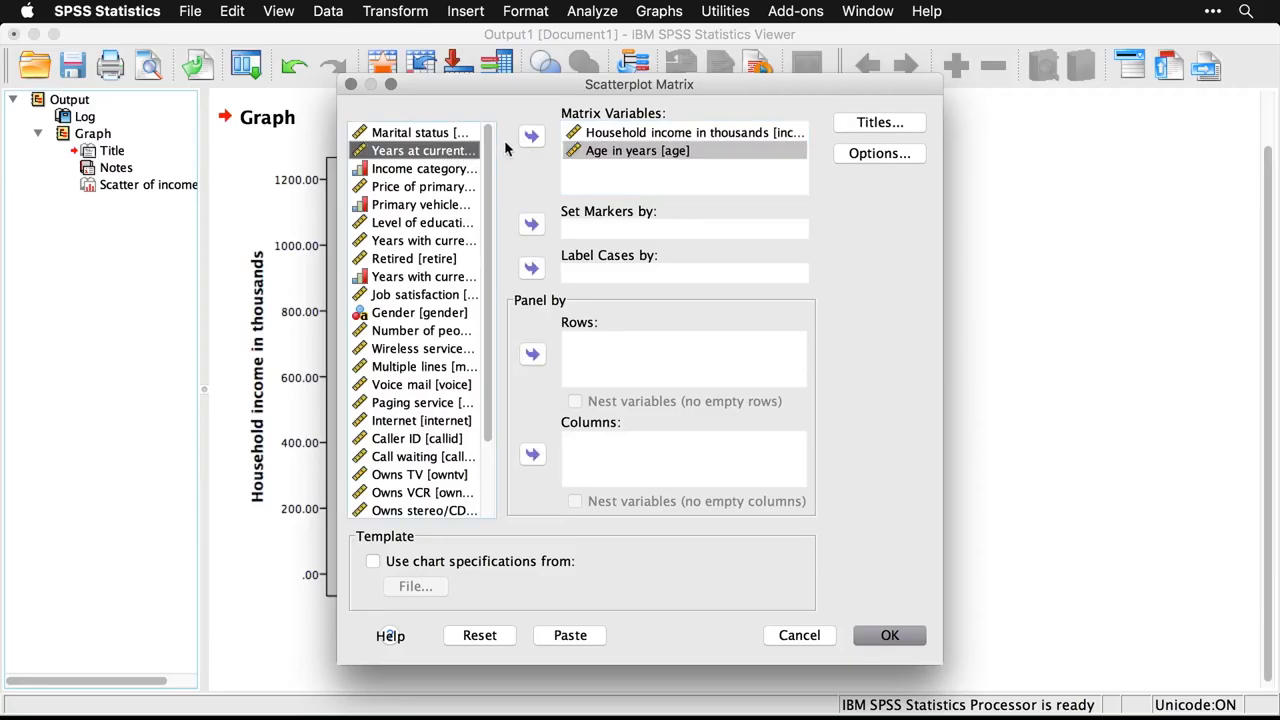
pyautogui.click(531, 137)
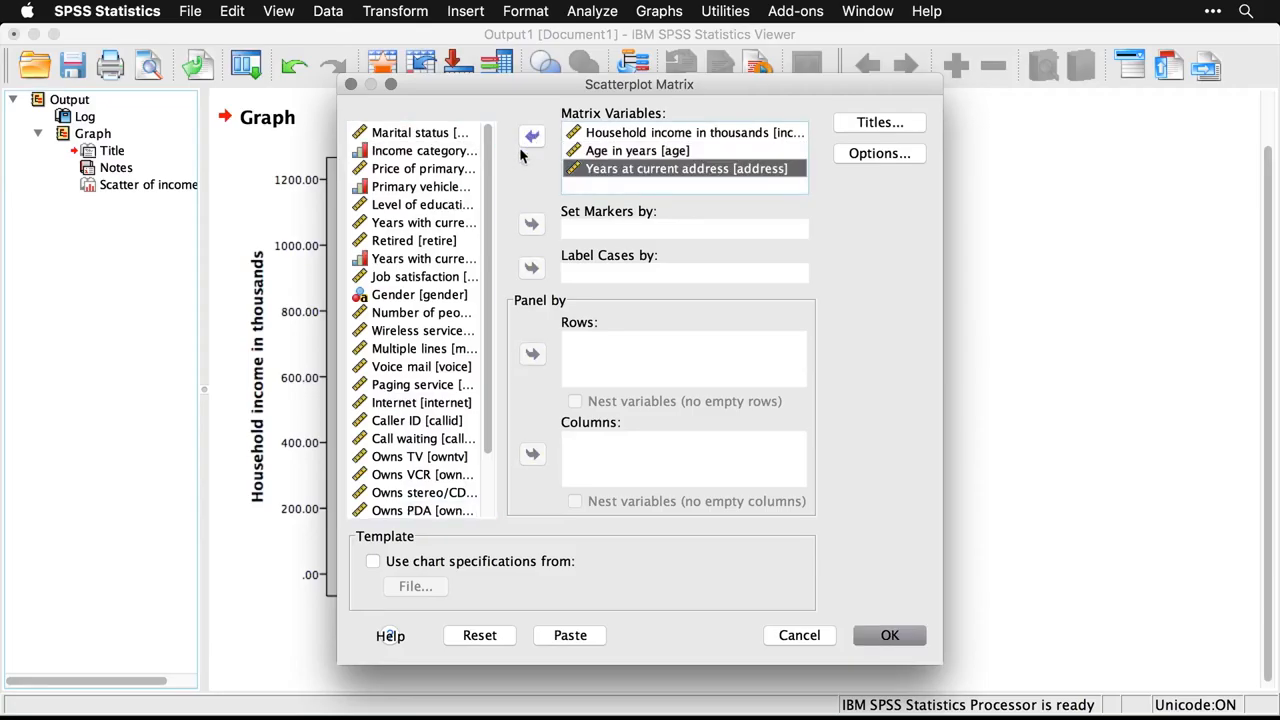
pyautogui.click(432, 314)
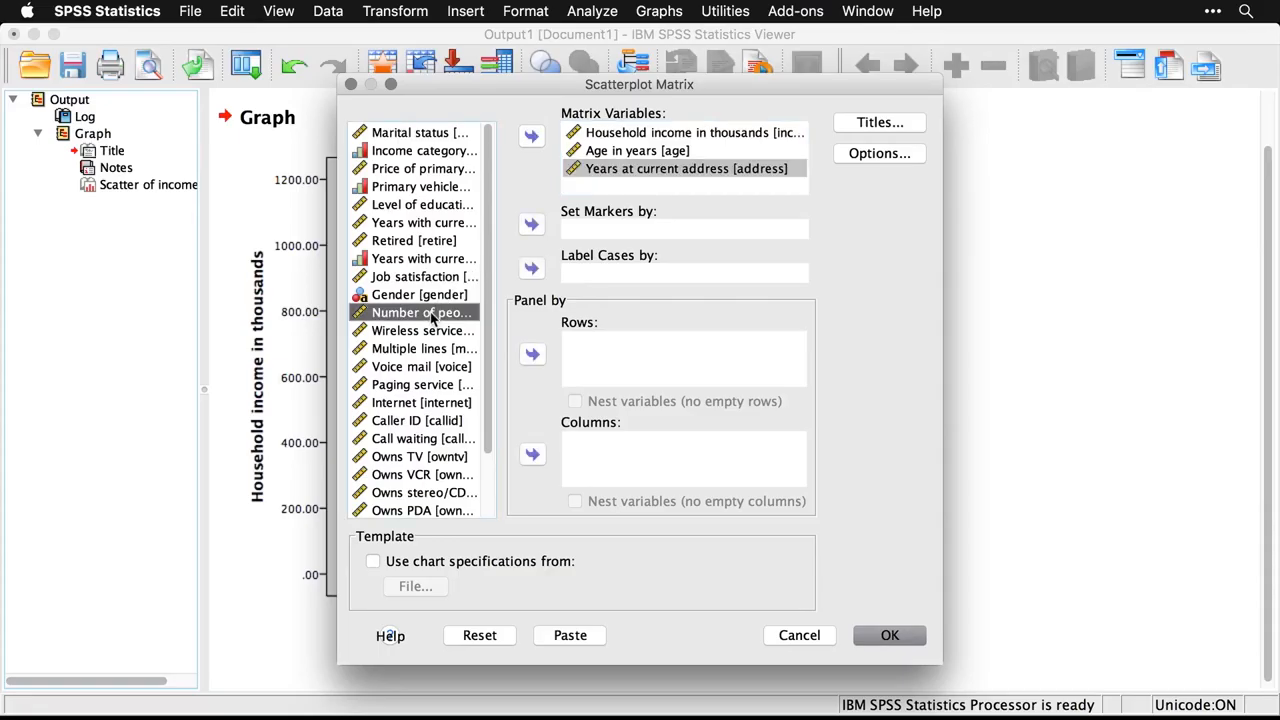
pyautogui.click(531, 137)
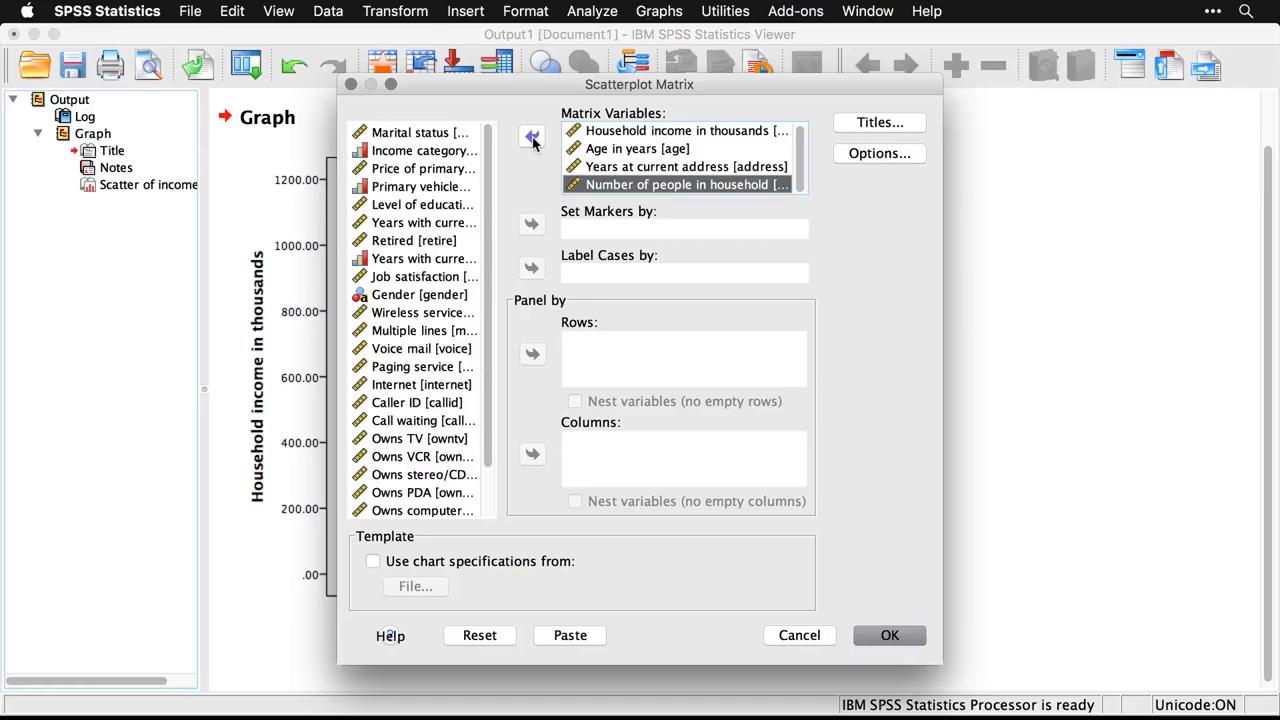
pyautogui.click(460, 206)
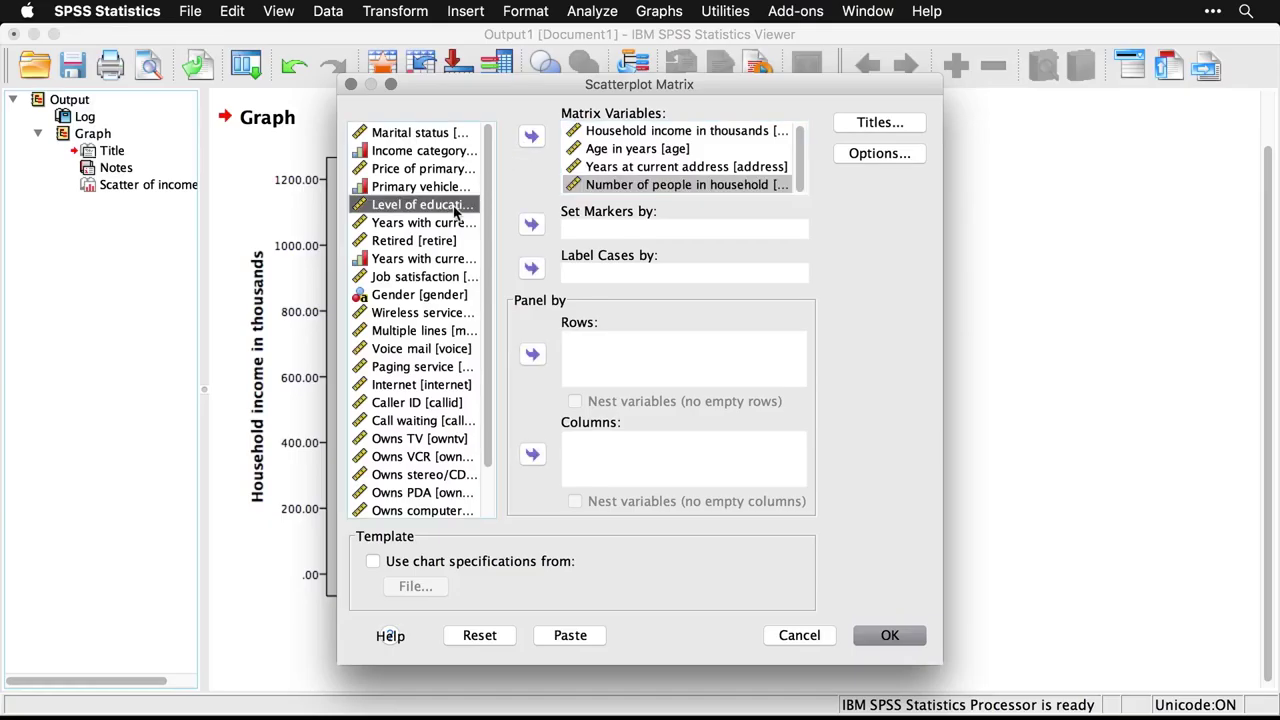
pyautogui.click(532, 138)
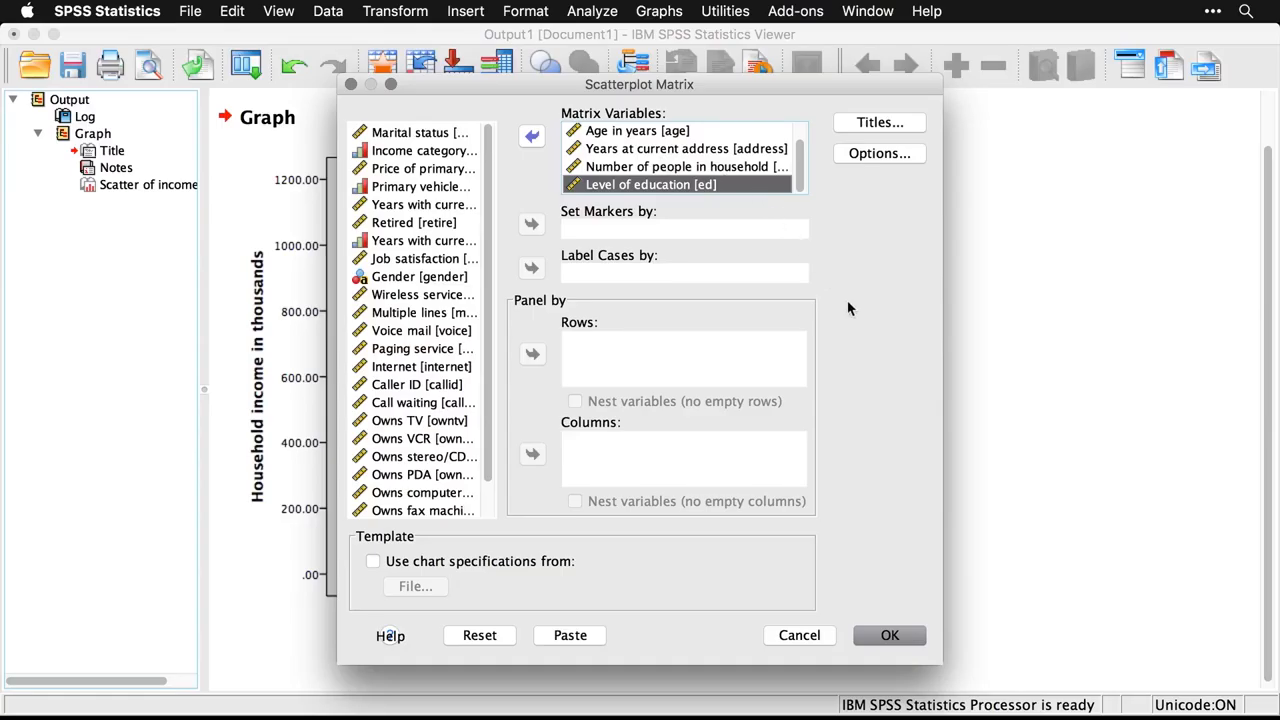
# - Generate the five-variable scatterplot matrix and select the finished chart in the Viewer
pyautogui.click(906, 638)
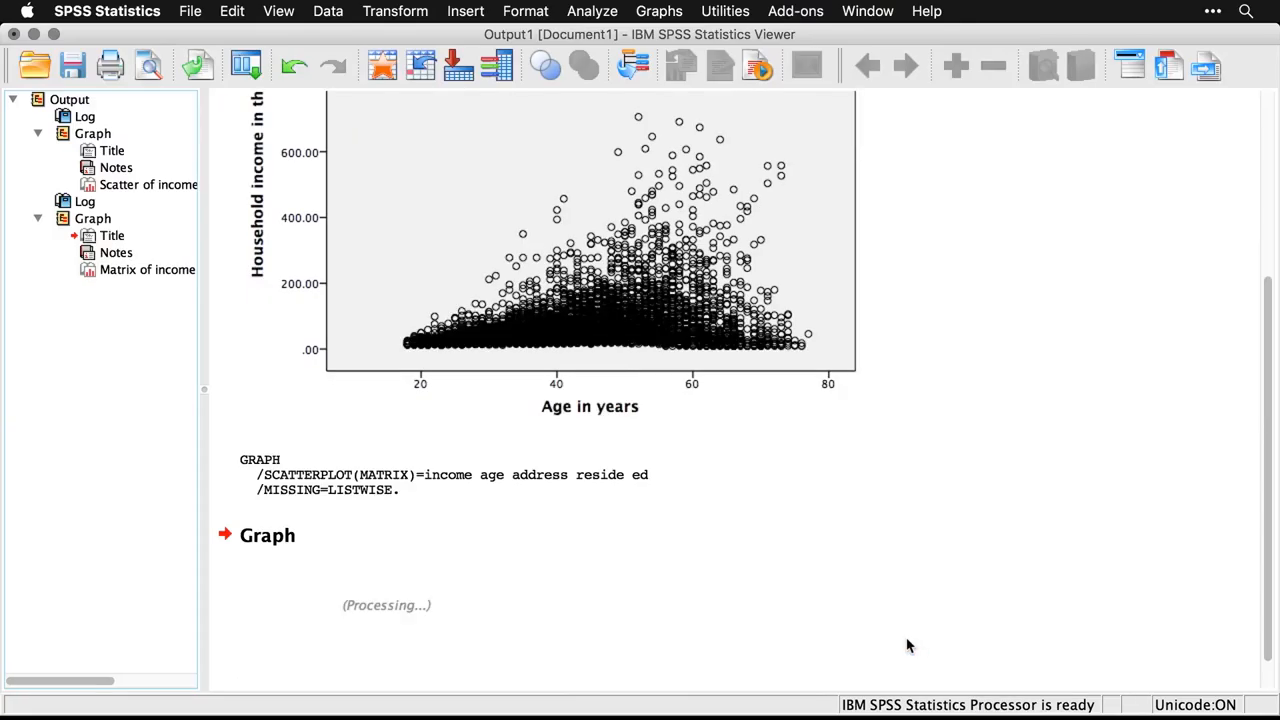
pyautogui.scroll(-3, 1036, 555)
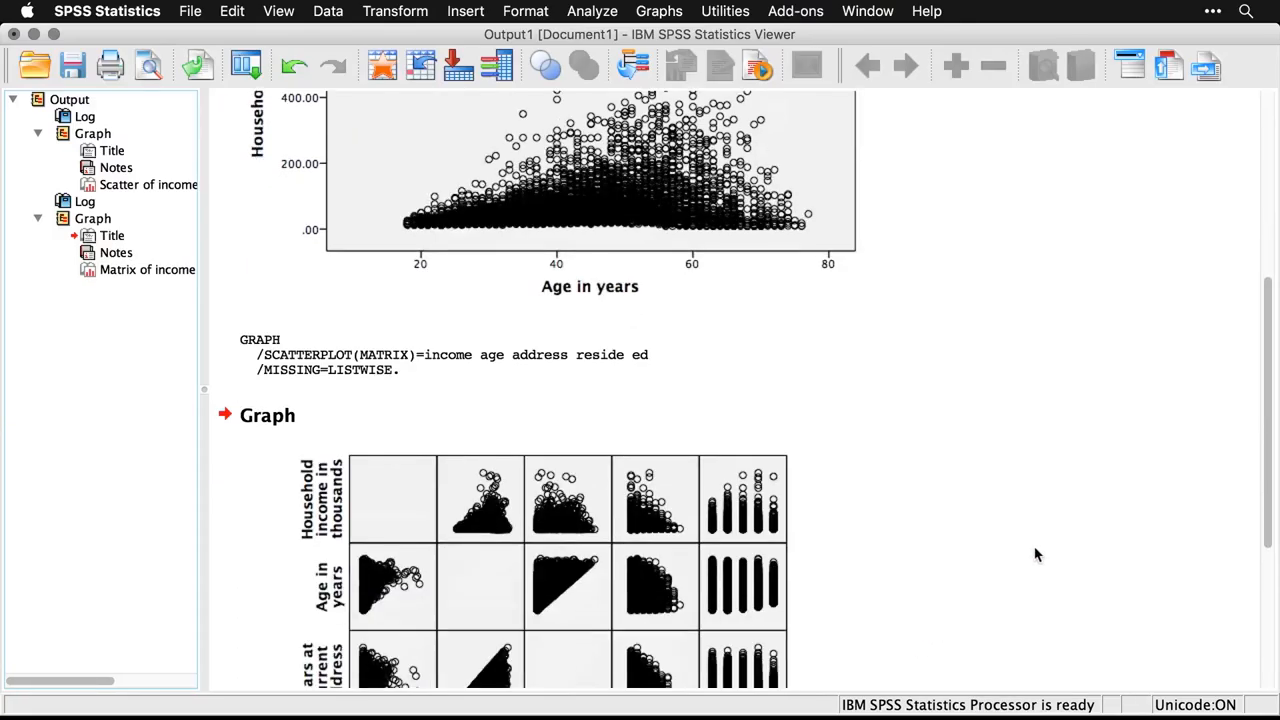
pyautogui.scroll(-2, 1036, 555)
pyautogui.scroll(-2, 1036, 555)
pyautogui.scroll(-1, 1036, 555)
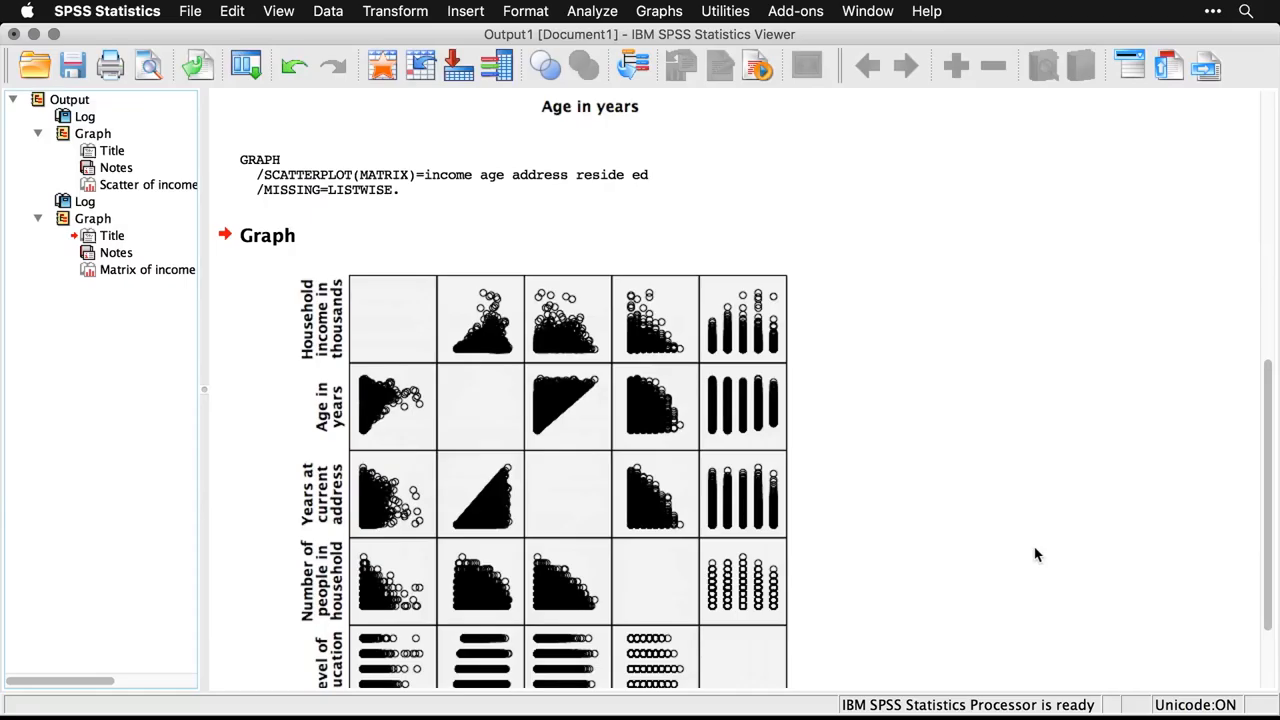
pyautogui.scroll(-2, 1036, 555)
pyautogui.scroll(-2, 1036, 555)
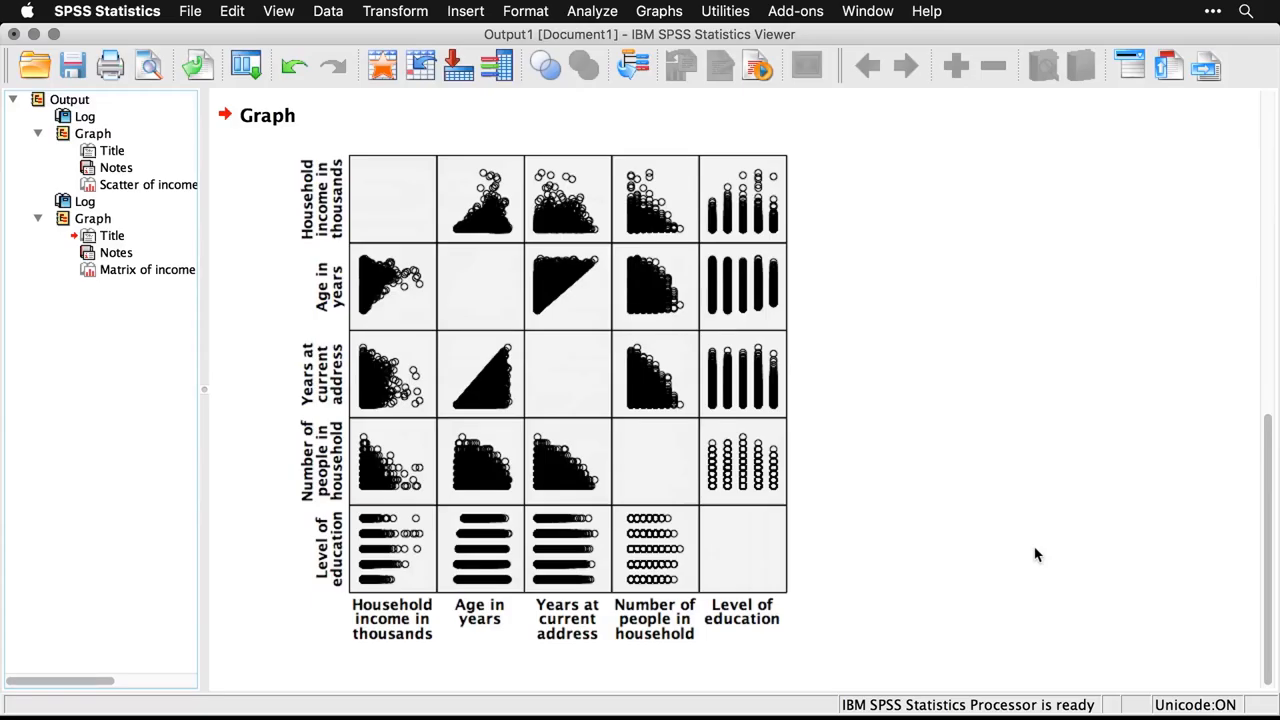
pyautogui.click(897, 556)
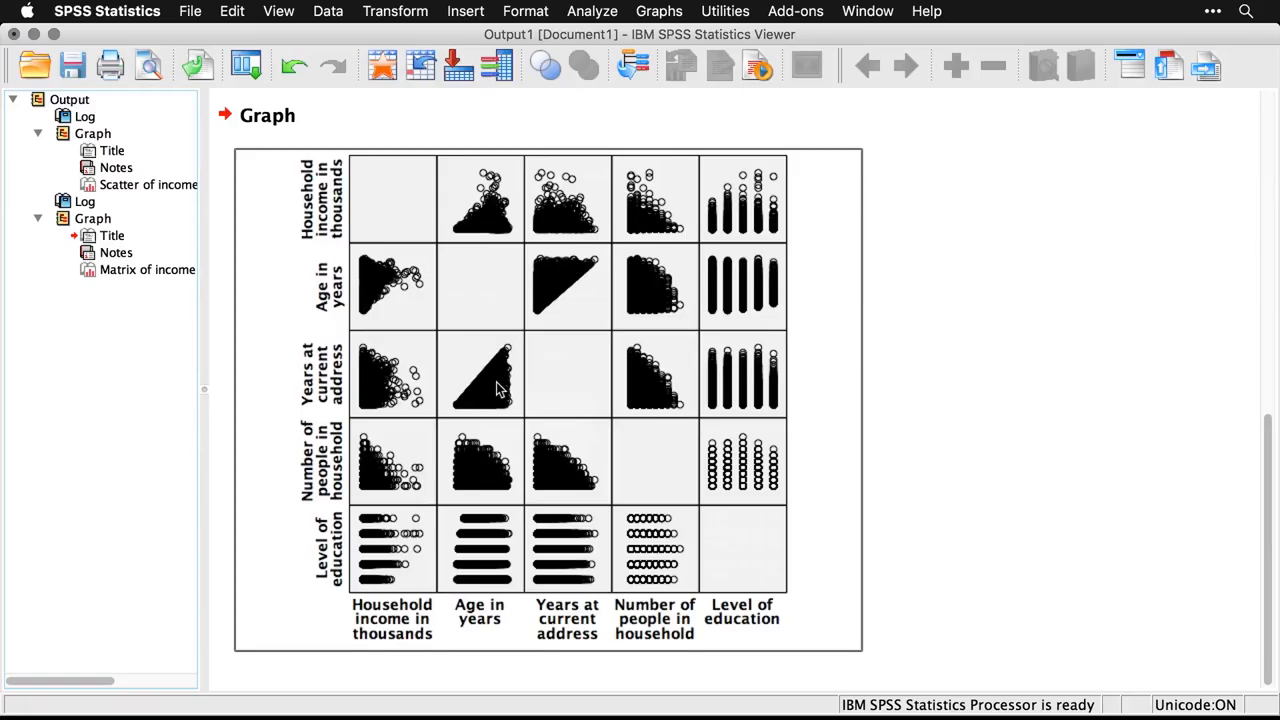
pyautogui.click(661, 12)
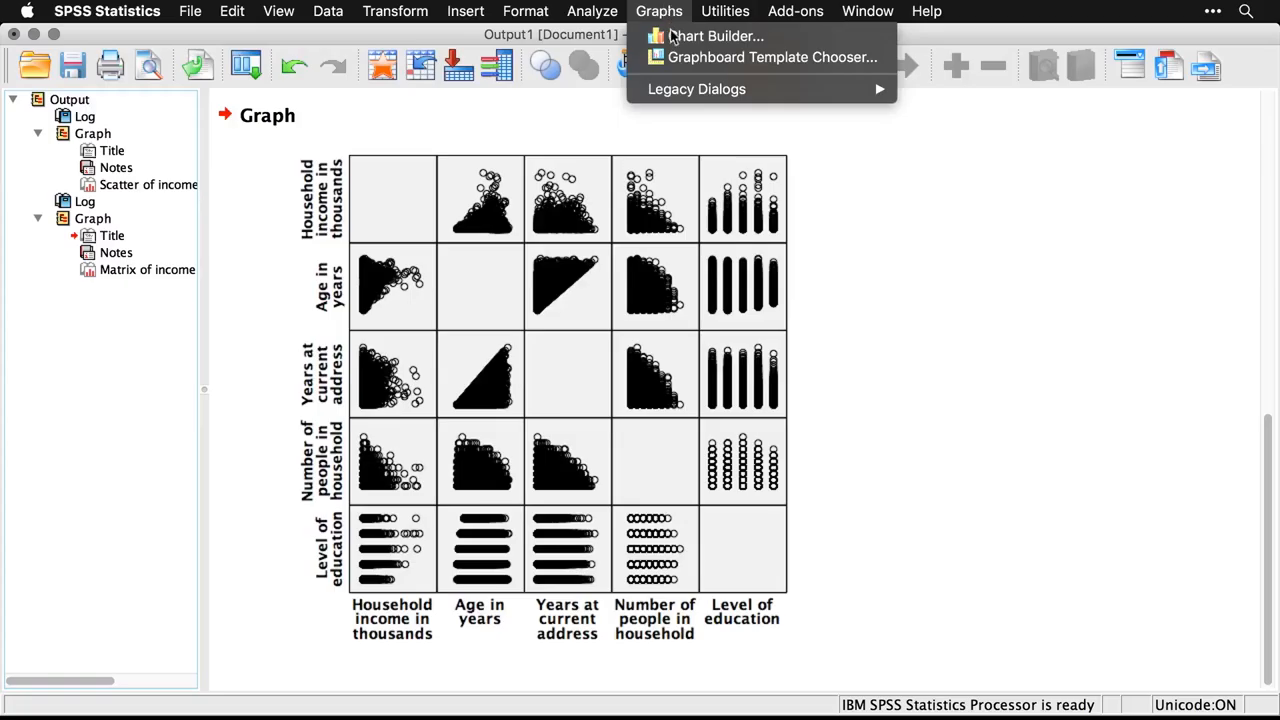
pyautogui.moveTo(697, 89)
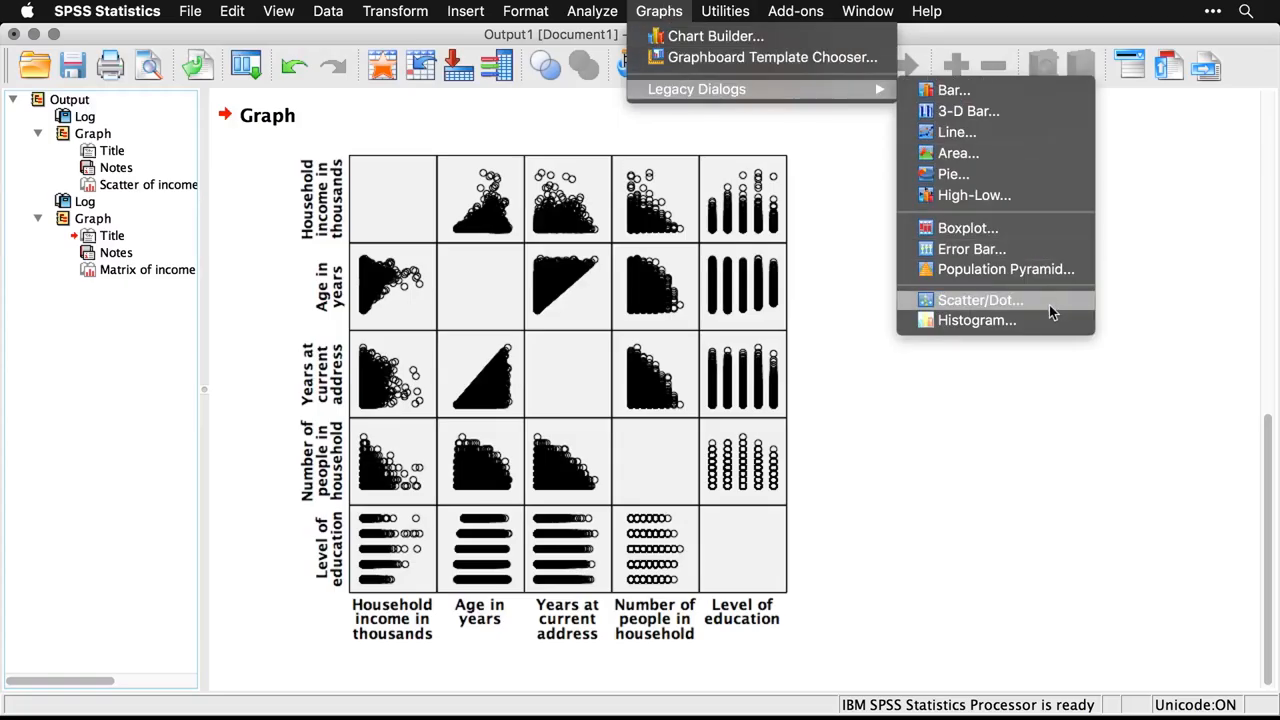
# - Reopen the Scatter/Dot chart types and choose the 3-D Scatter option
pyautogui.click(1049, 306)
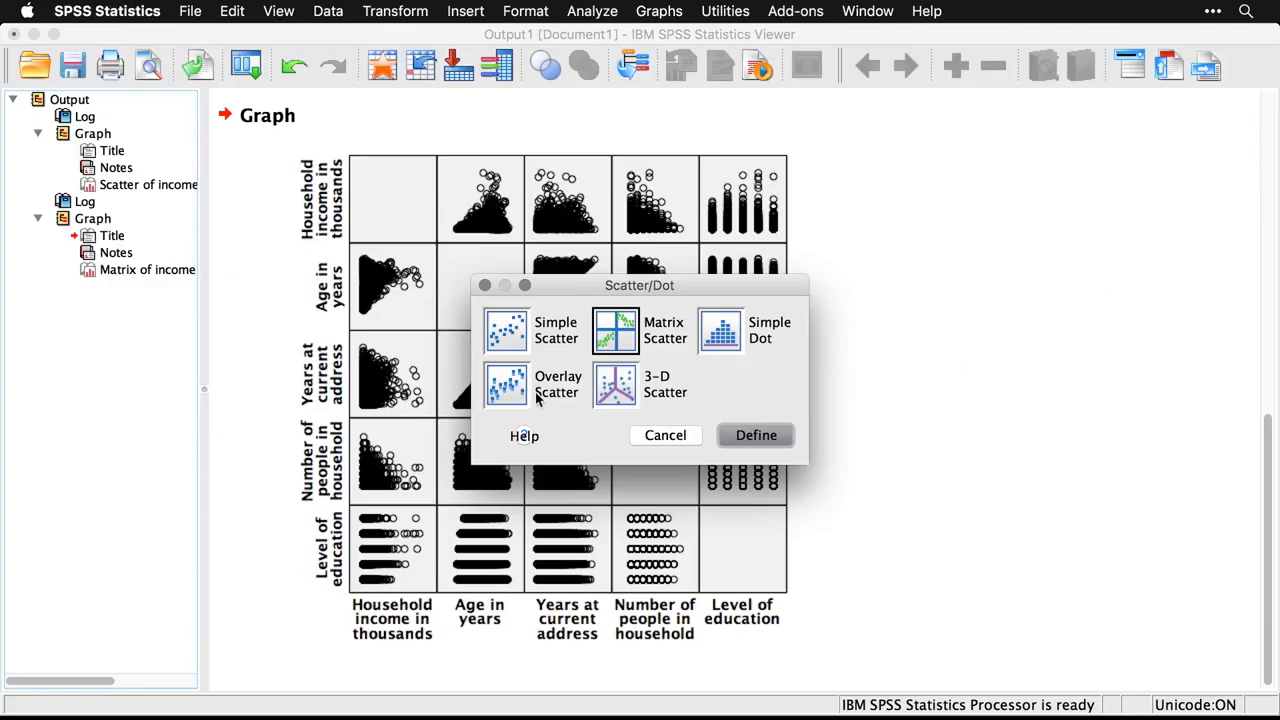
pyautogui.click(628, 396)
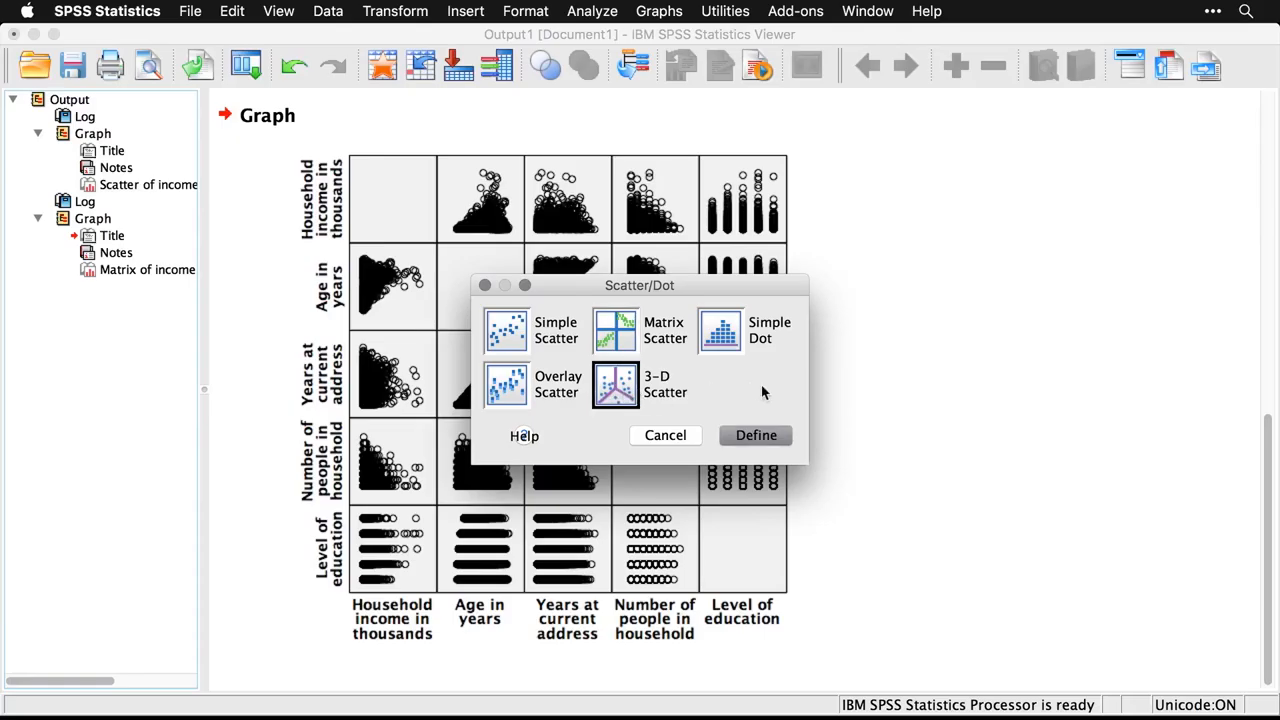